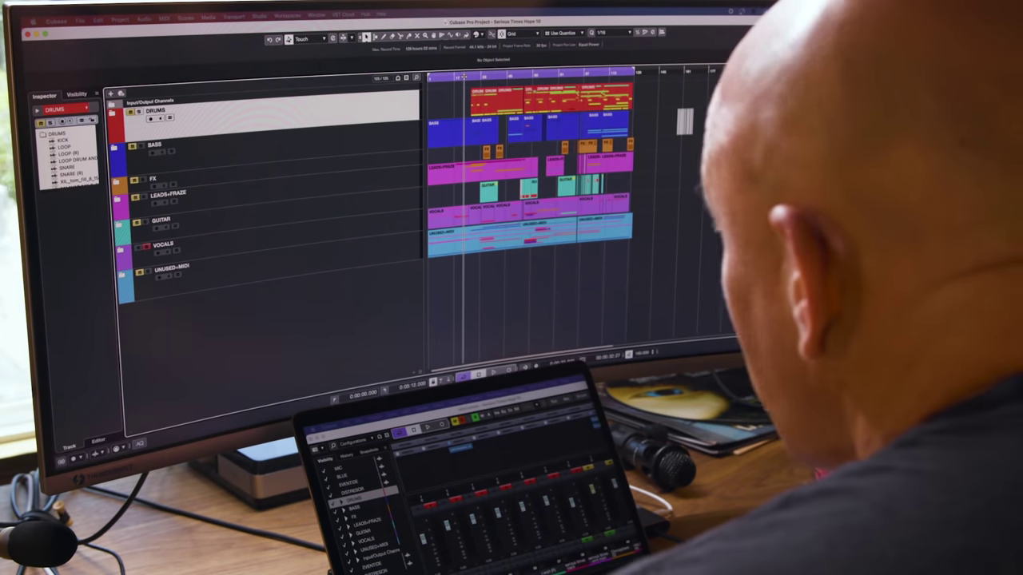
Start song playback and expand the VOCALS folder to reveal its vocal tracks
{"action": "key", "text": "space"}
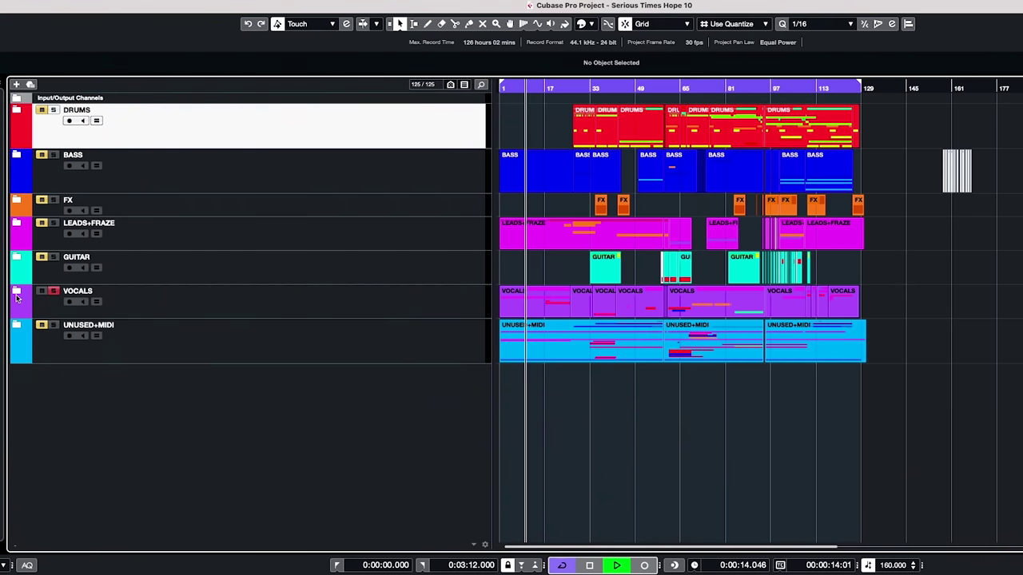
{"action": "left_click", "coordinate": [16, 292]}
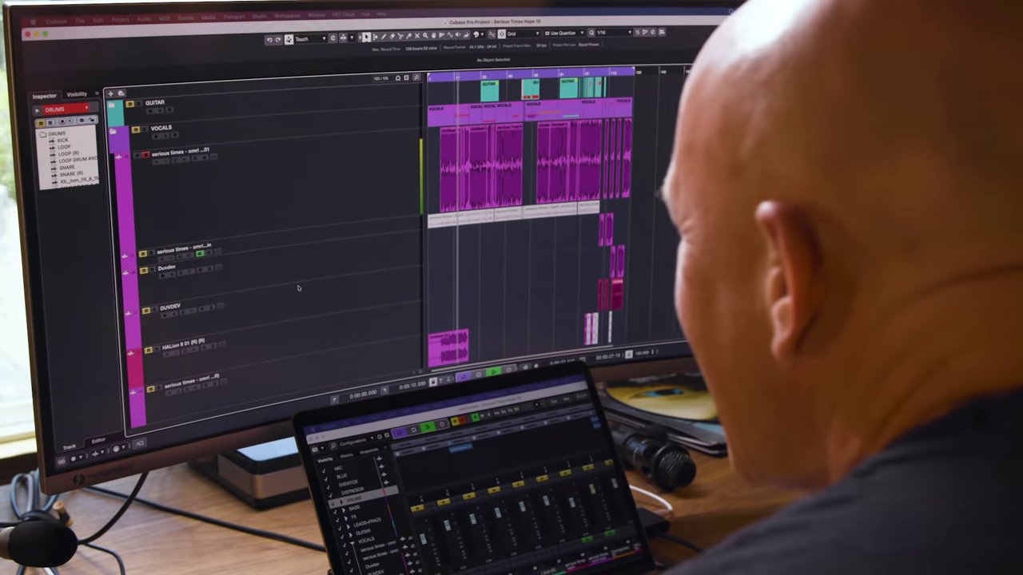
{"action": "scroll", "coordinate": [298, 288], "scroll_direction": "up", "scroll_amount": 3}
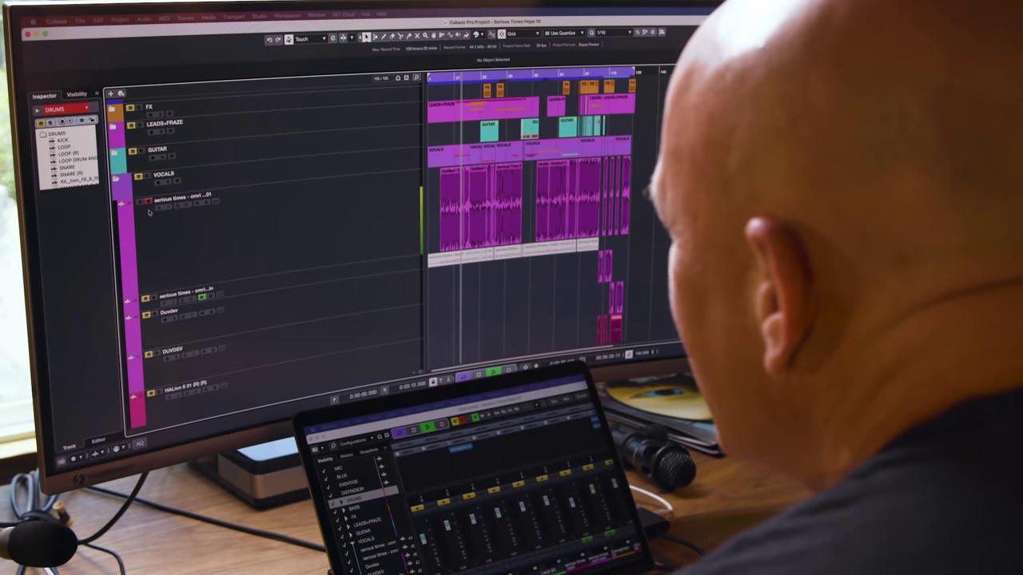
{"action": "left_click", "coordinate": [150, 201]}
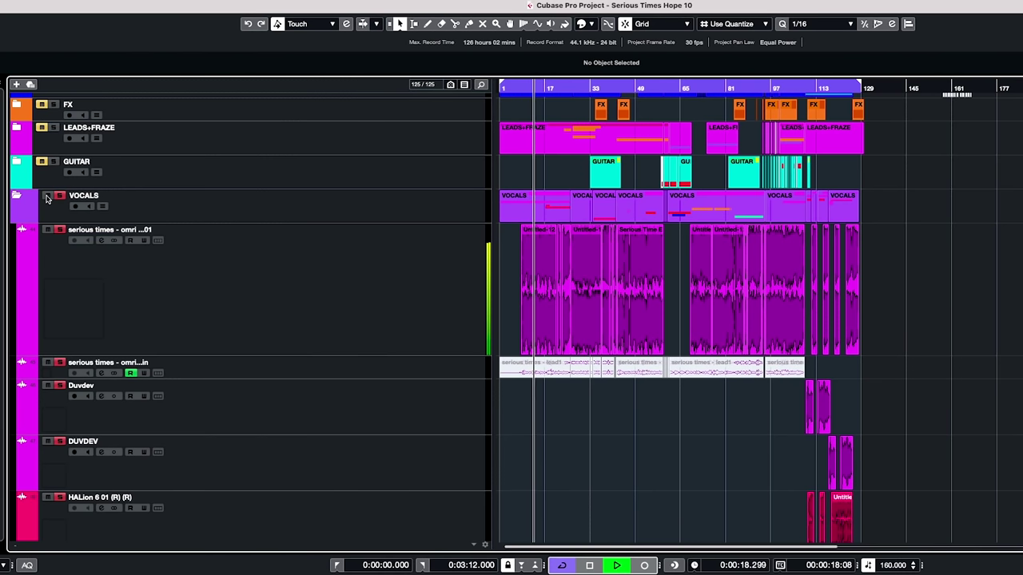
{"action": "left_click", "coordinate": [350, 287]}
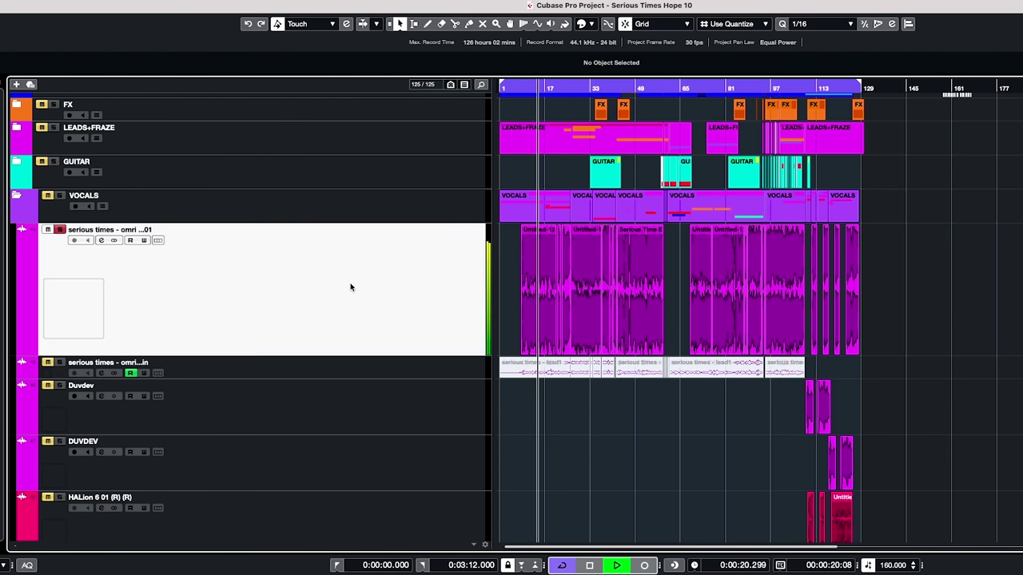
{"action": "scroll", "coordinate": [350, 289], "scroll_direction": "down", "scroll_amount": 5}
{"action": "left_click", "coordinate": [372, 393]}
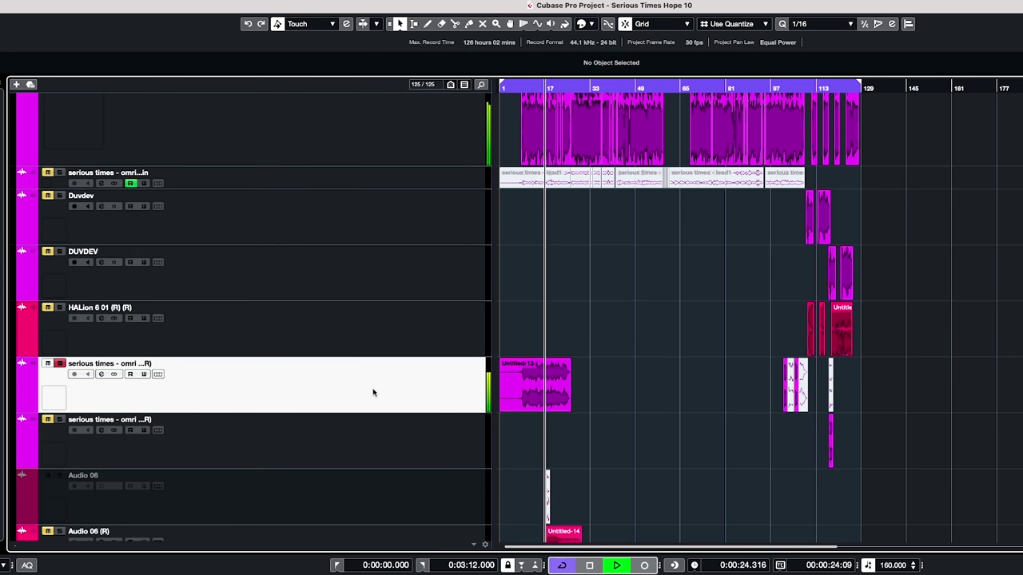
{"action": "scroll", "coordinate": [372, 393], "scroll_direction": "down", "scroll_amount": 1}
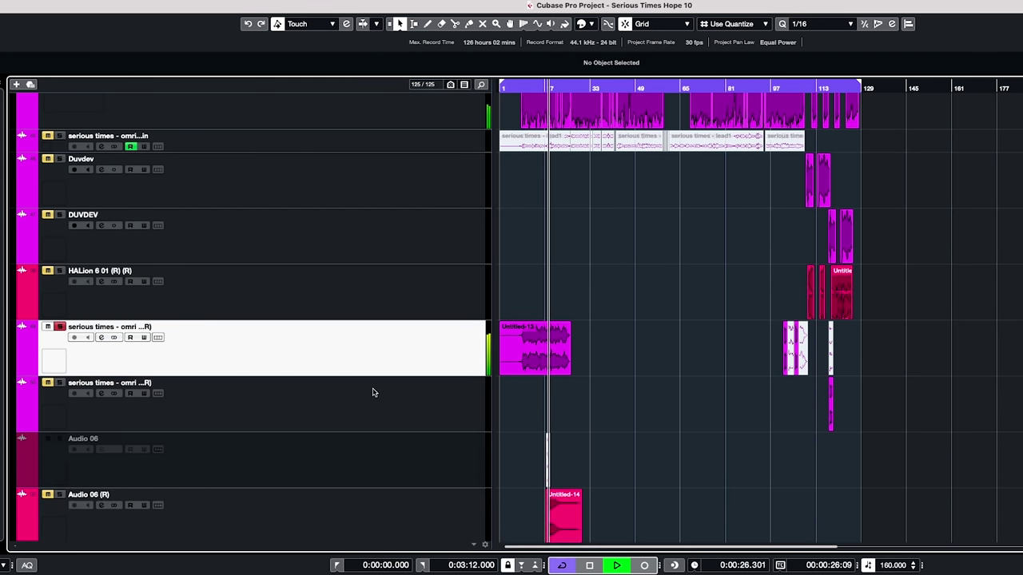
{"action": "scroll", "coordinate": [372, 392], "scroll_direction": "down", "scroll_amount": 2}
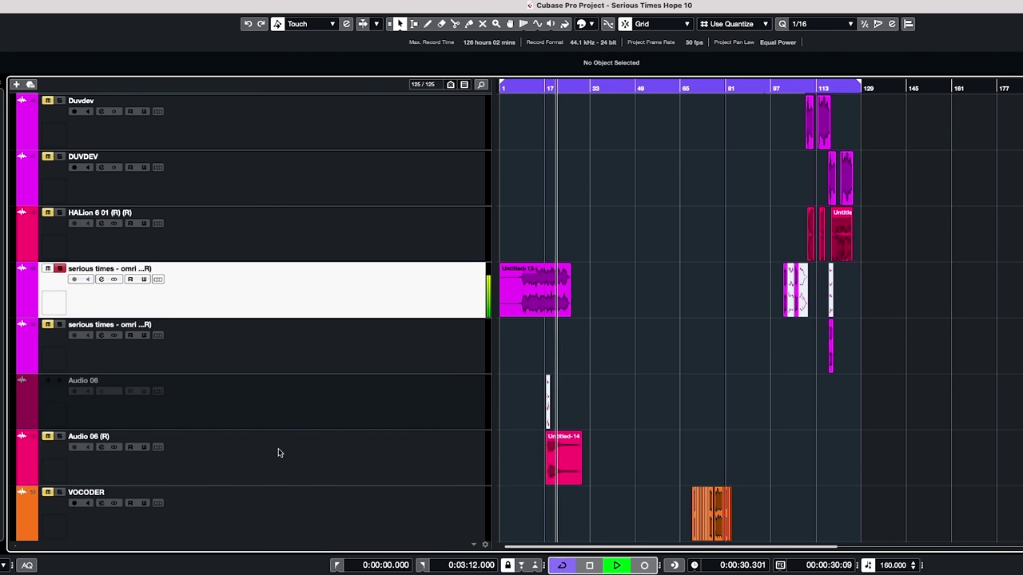
{"action": "scroll", "coordinate": [335, 360], "scroll_direction": "up", "scroll_amount": 13}
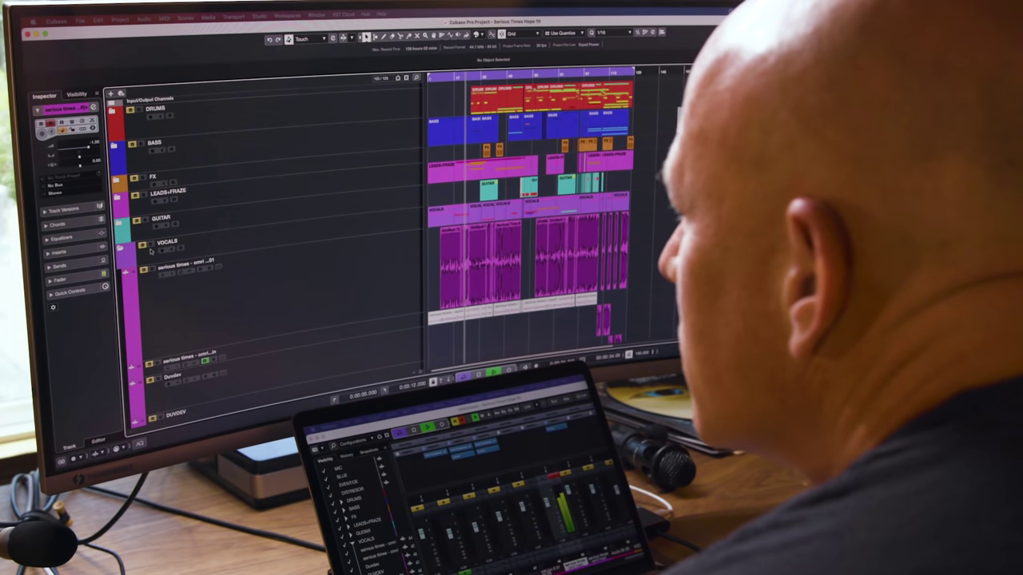
Record-arm the VOCALS folder, move the cursor back, and expand the LEADS+FRAZE folder
{"action": "left_click", "coordinate": [151, 245]}
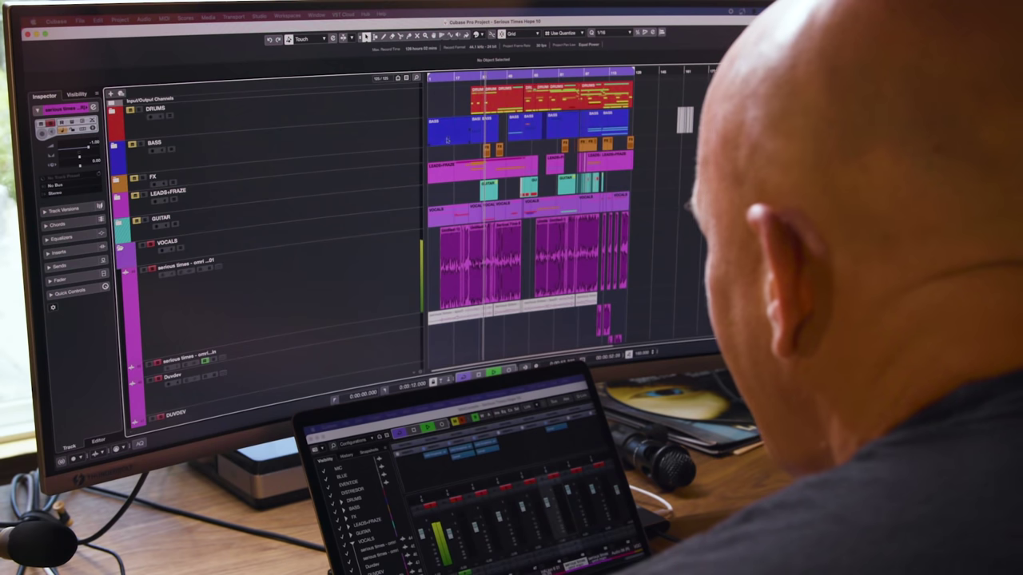
{"action": "left_click", "coordinate": [449, 78]}
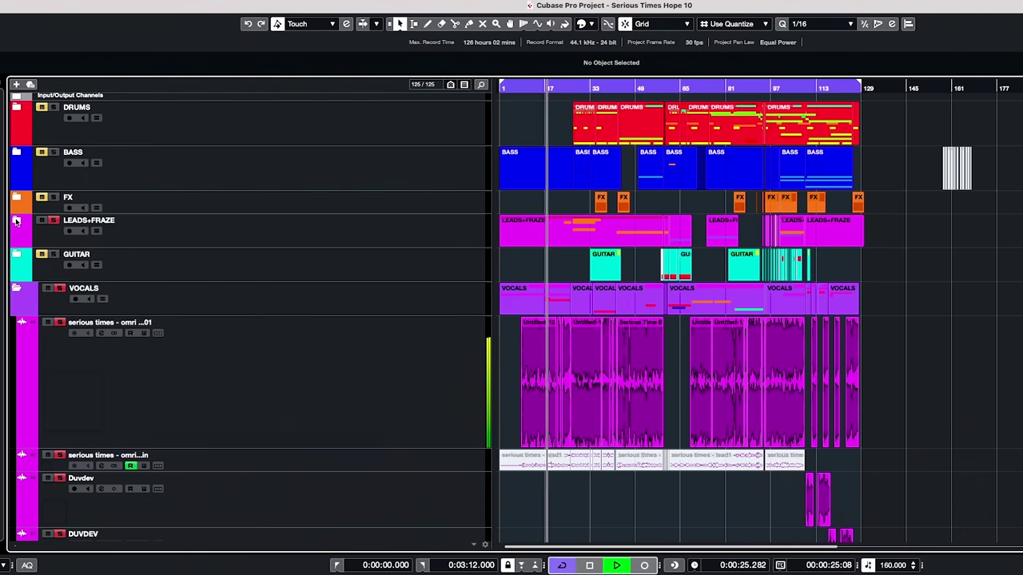
{"action": "left_click", "coordinate": [16, 222]}
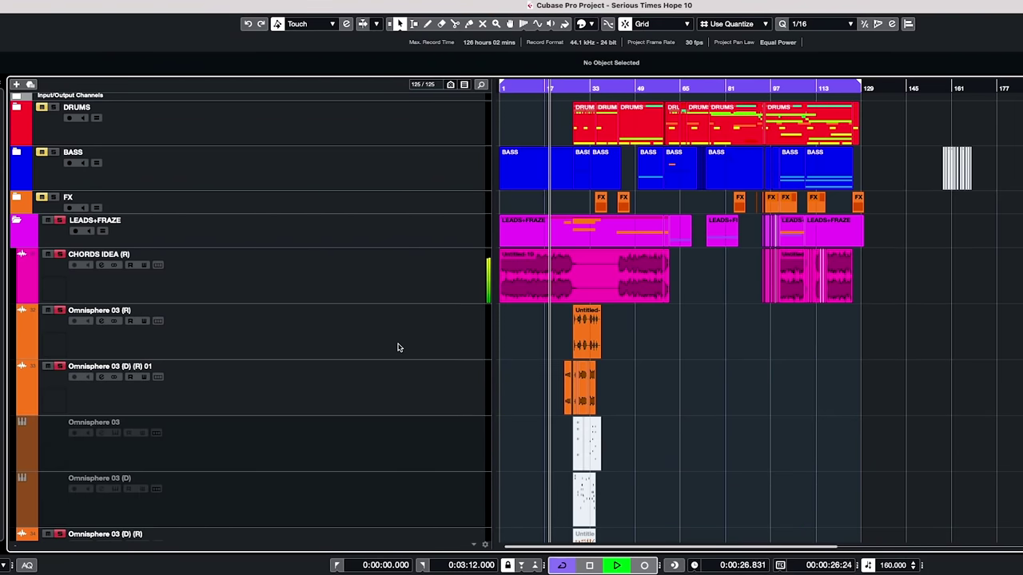
{"action": "scroll", "coordinate": [399, 345], "scroll_direction": "down", "scroll_amount": 10}
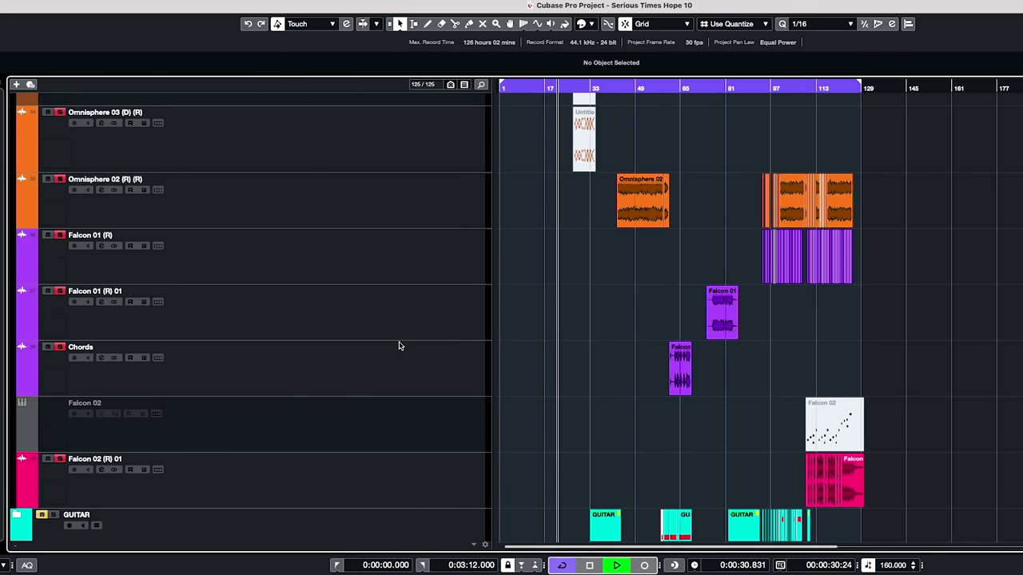
{"action": "scroll", "coordinate": [400, 345], "scroll_direction": "down", "scroll_amount": 2}
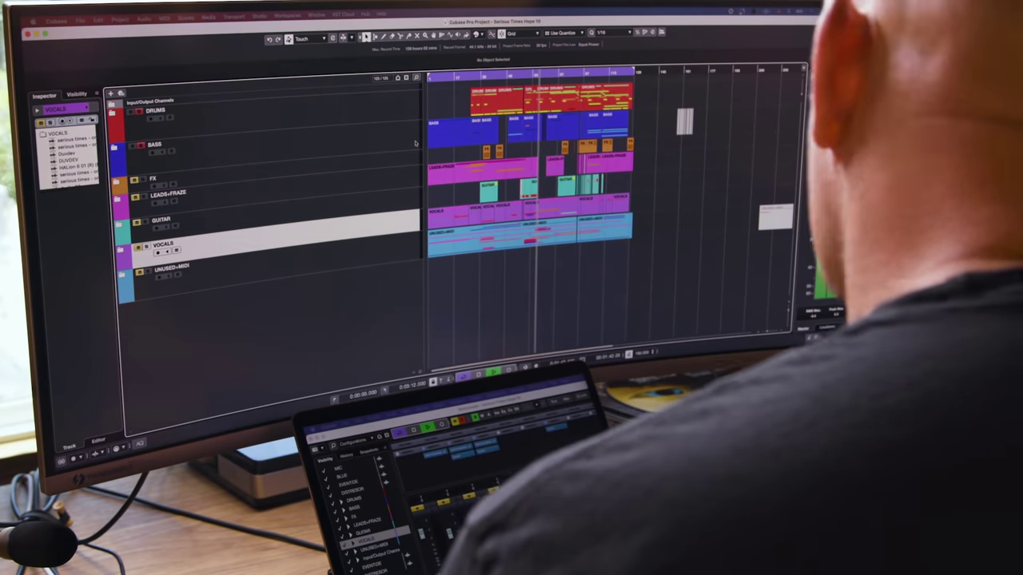
Move playback earlier and expand the DRUMS and BASS folders to show their tracks
{"action": "left_click", "coordinate": [480, 77]}
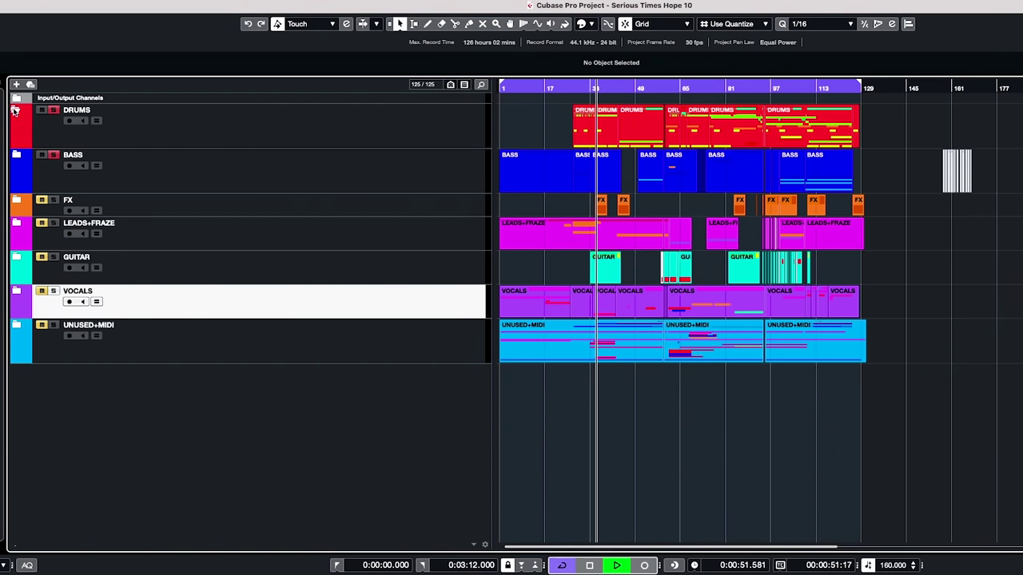
{"action": "left_click", "coordinate": [14, 111]}
{"action": "scroll", "coordinate": [499, 292], "scroll_direction": "down", "scroll_amount": 2}
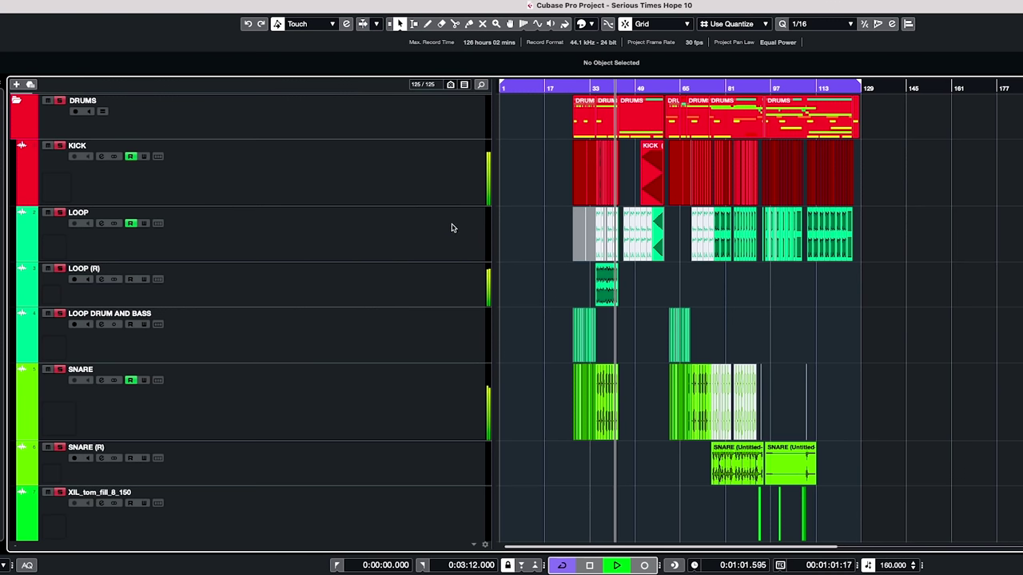
{"action": "scroll", "coordinate": [485, 280], "scroll_direction": "down", "scroll_amount": 10}
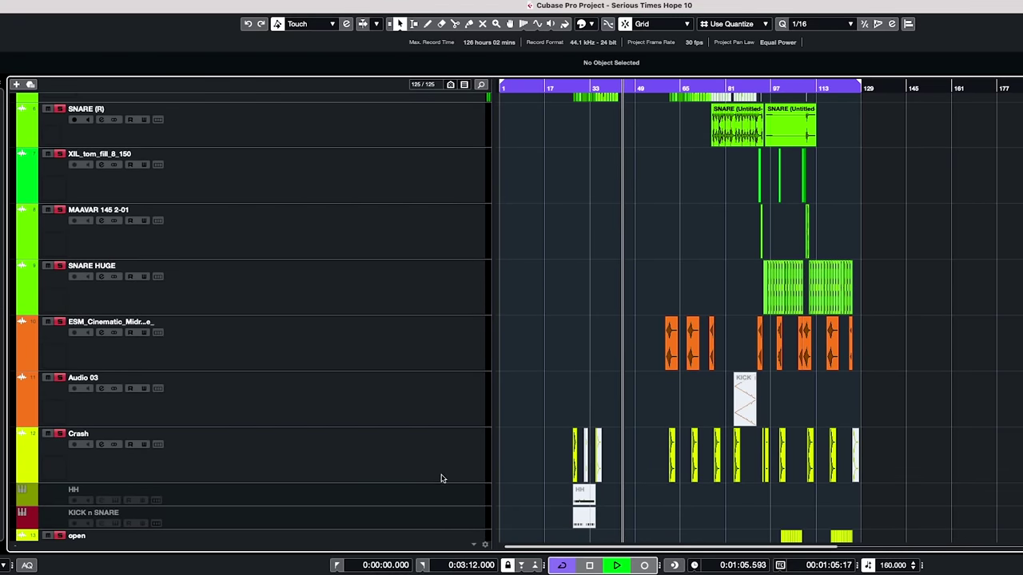
{"action": "scroll", "coordinate": [422, 459], "scroll_direction": "down", "scroll_amount": 6}
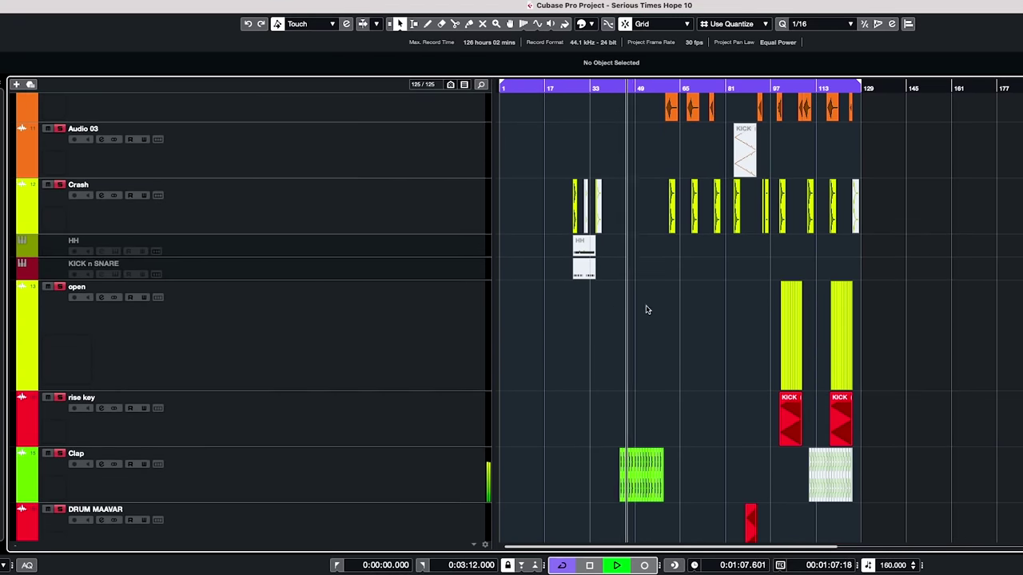
{"action": "scroll", "coordinate": [471, 397], "scroll_direction": "down", "scroll_amount": 5}
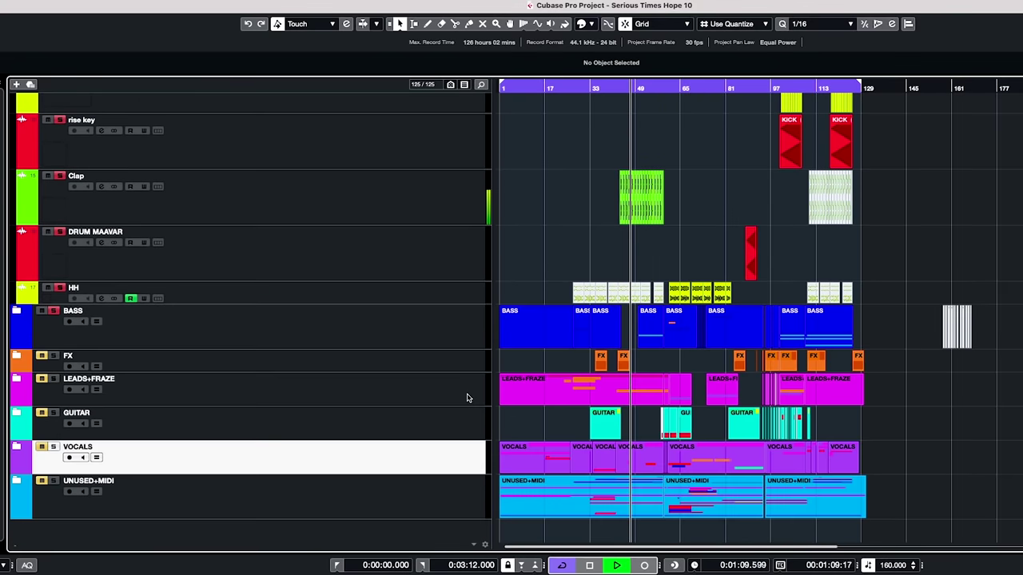
{"action": "left_click", "coordinate": [15, 312]}
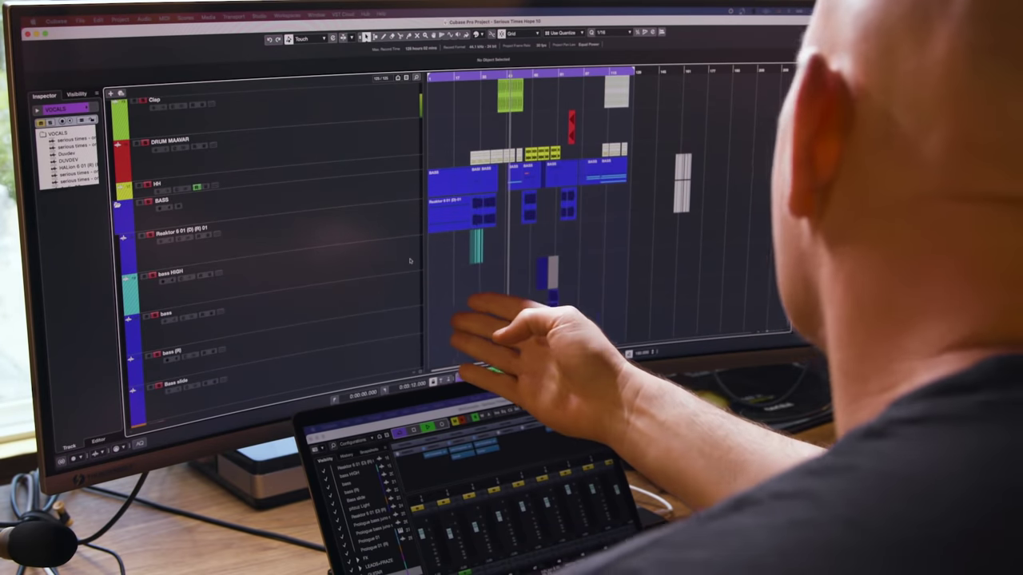
{"action": "scroll", "coordinate": [410, 260], "scroll_direction": "down", "scroll_amount": 4}
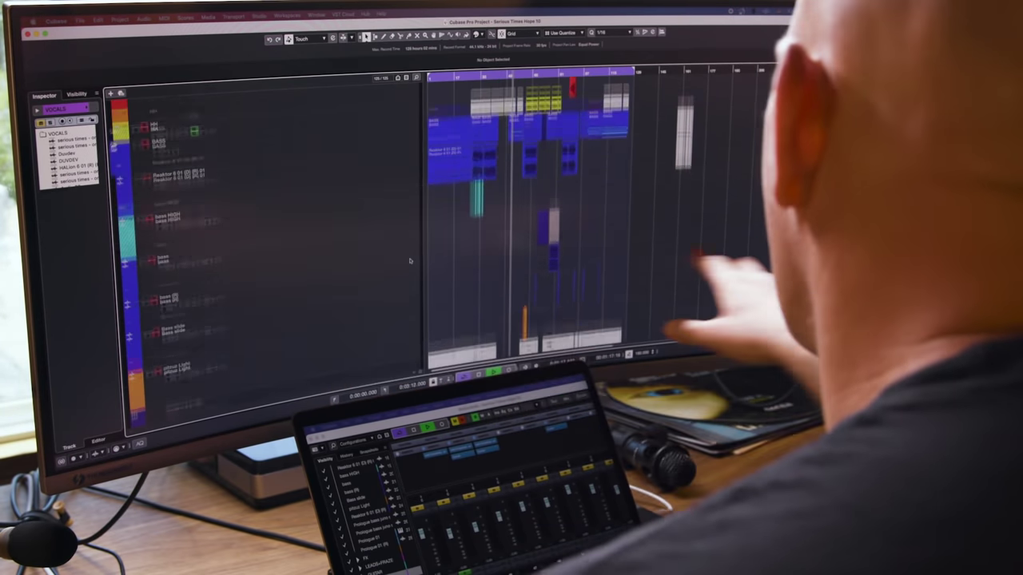
{"action": "scroll", "coordinate": [410, 261], "scroll_direction": "down", "scroll_amount": 2}
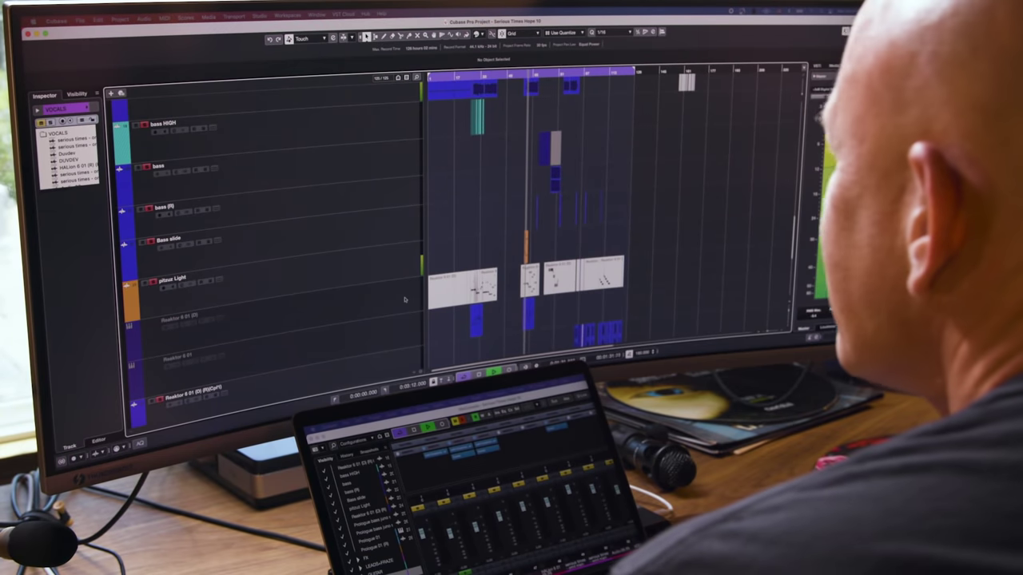
{"action": "scroll", "coordinate": [404, 300], "scroll_direction": "up", "scroll_amount": 5}
{"action": "scroll", "coordinate": [404, 299], "scroll_direction": "up", "scroll_amount": 10}
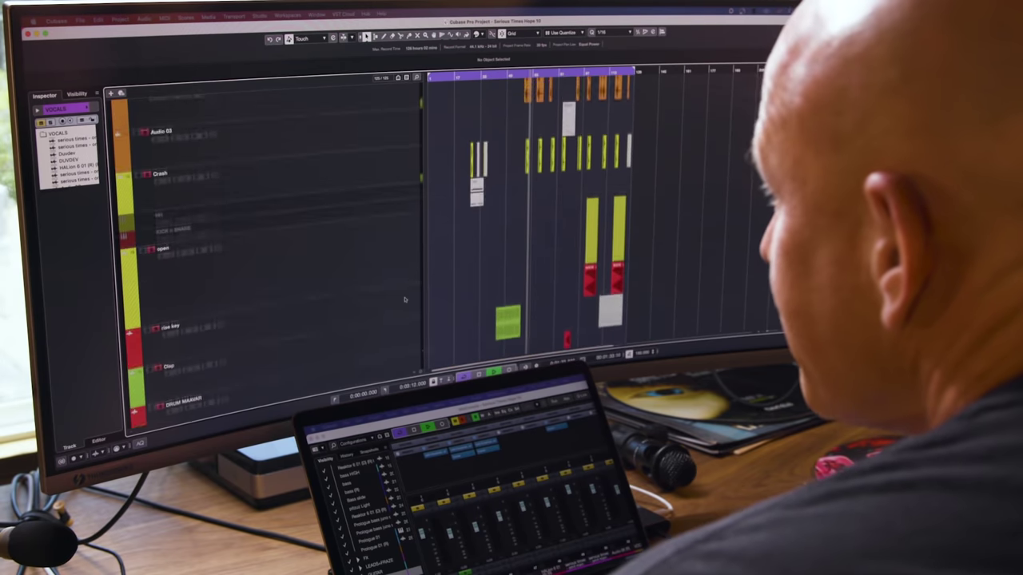
{"action": "scroll", "coordinate": [405, 300], "scroll_direction": "up", "scroll_amount": 5}
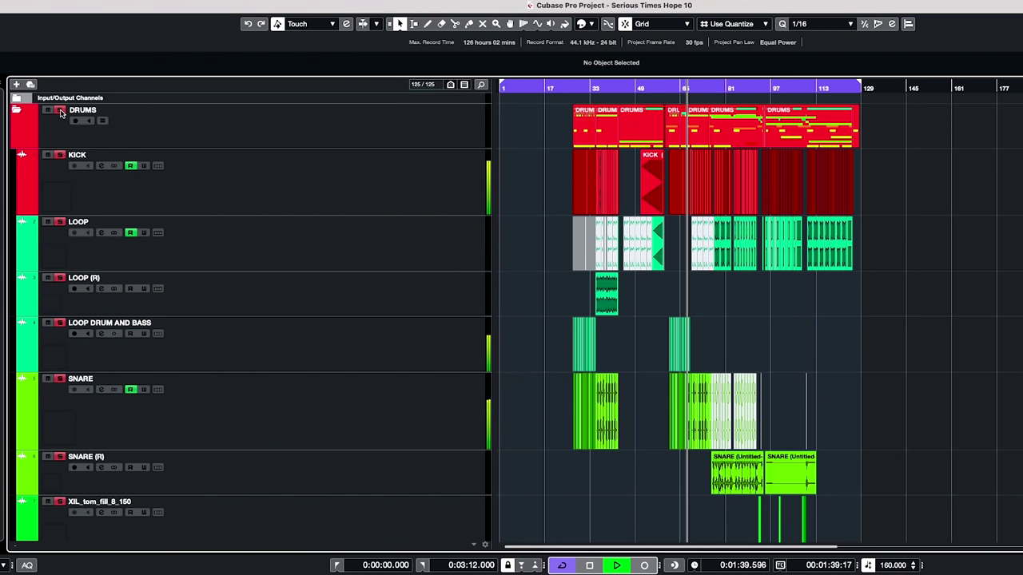
Collapse the DRUMS folder so its drum tracks are hidden
{"action": "scroll", "coordinate": [87, 299], "scroll_direction": "down", "scroll_amount": 8}
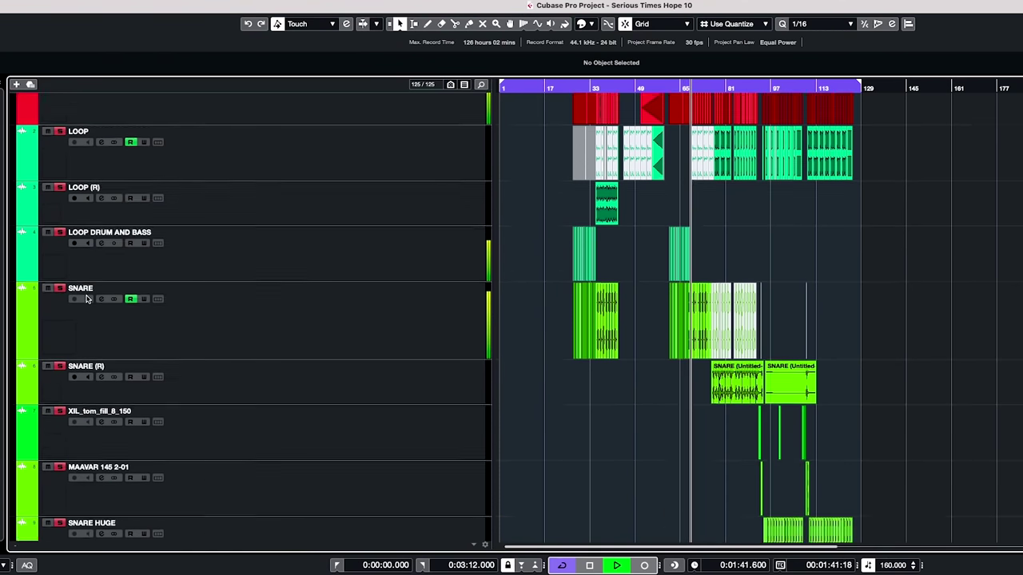
{"action": "scroll", "coordinate": [87, 299], "scroll_direction": "up", "scroll_amount": 4}
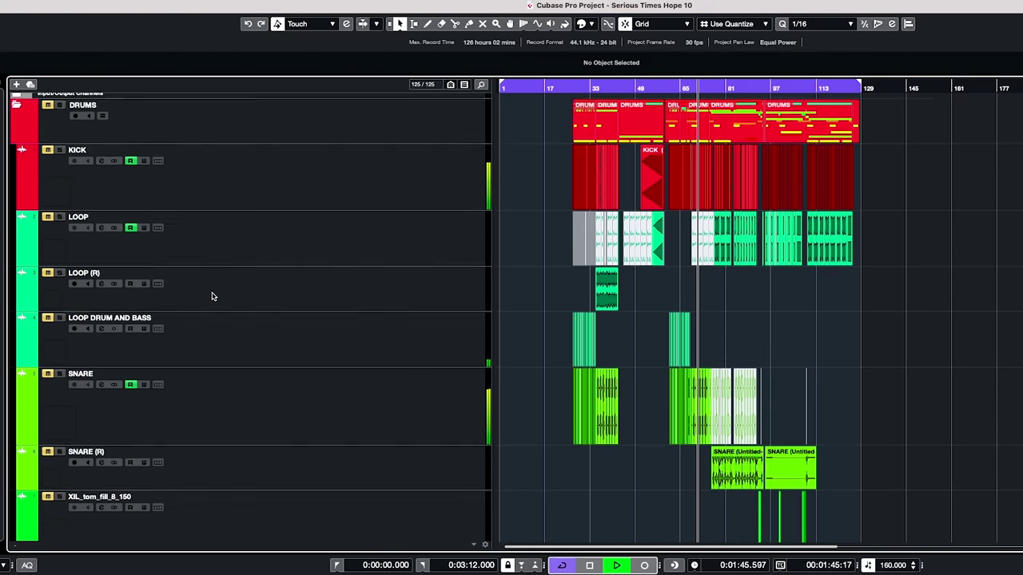
{"action": "scroll", "coordinate": [211, 296], "scroll_direction": "down", "scroll_amount": 10}
{"action": "scroll", "coordinate": [212, 297], "scroll_direction": "down", "scroll_amount": 3}
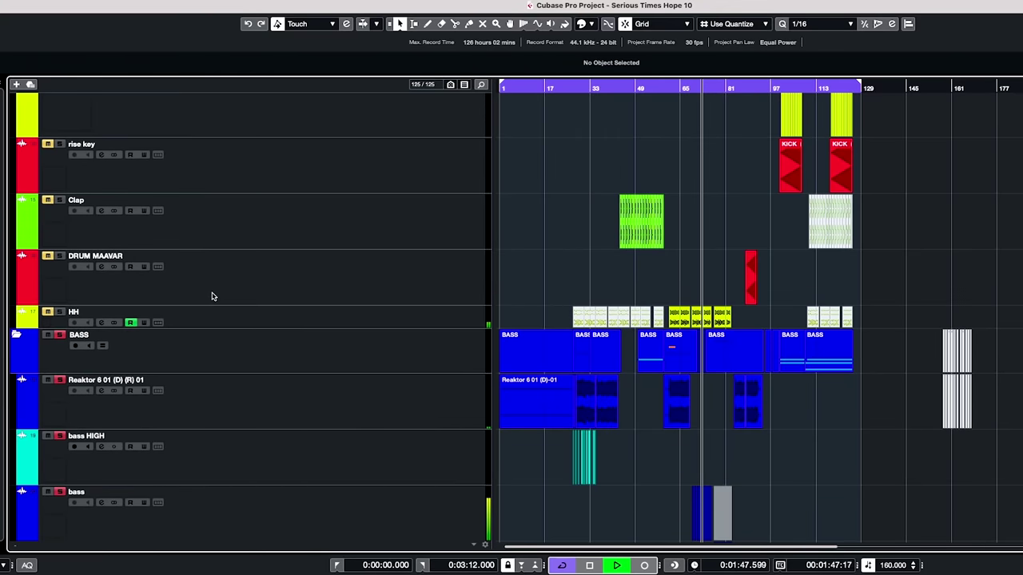
{"action": "scroll", "coordinate": [201, 315], "scroll_direction": "up", "scroll_amount": 13}
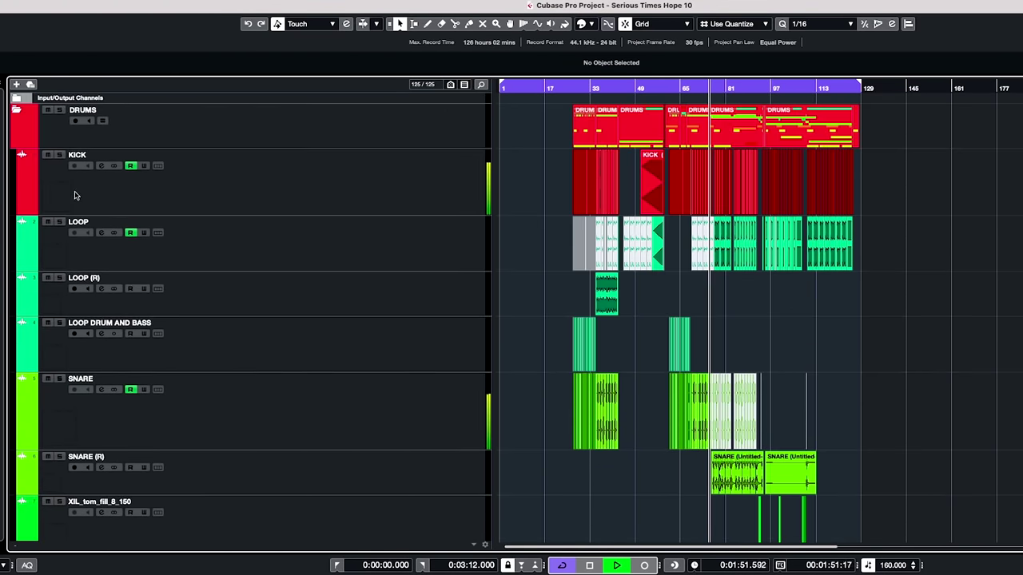
{"action": "left_click", "coordinate": [15, 112]}
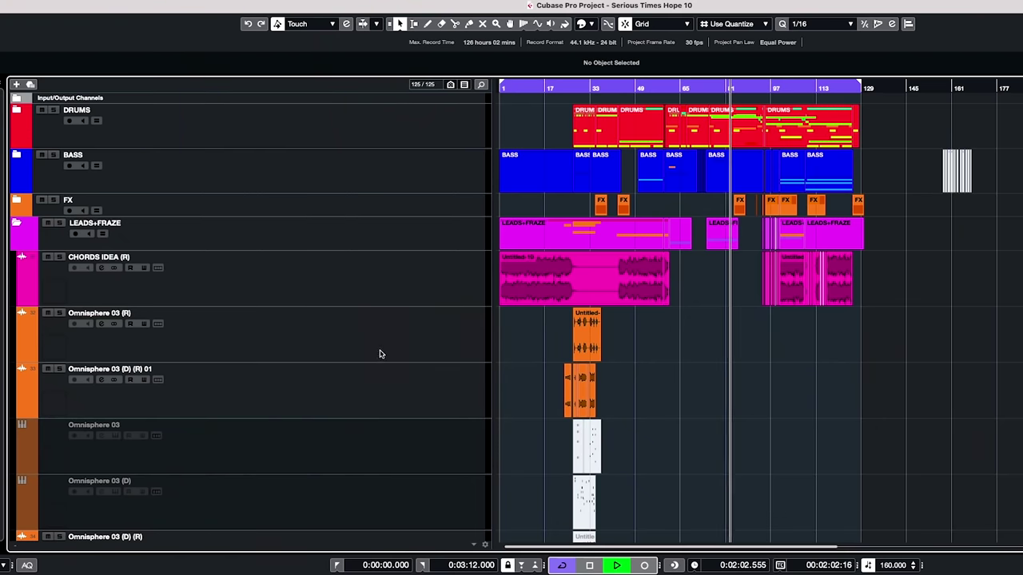
Zoom in on Omnisphere 03 (R), move to bar 95, show only DRUMS and VOCALS, and play
{"action": "left_click", "coordinate": [388, 336]}
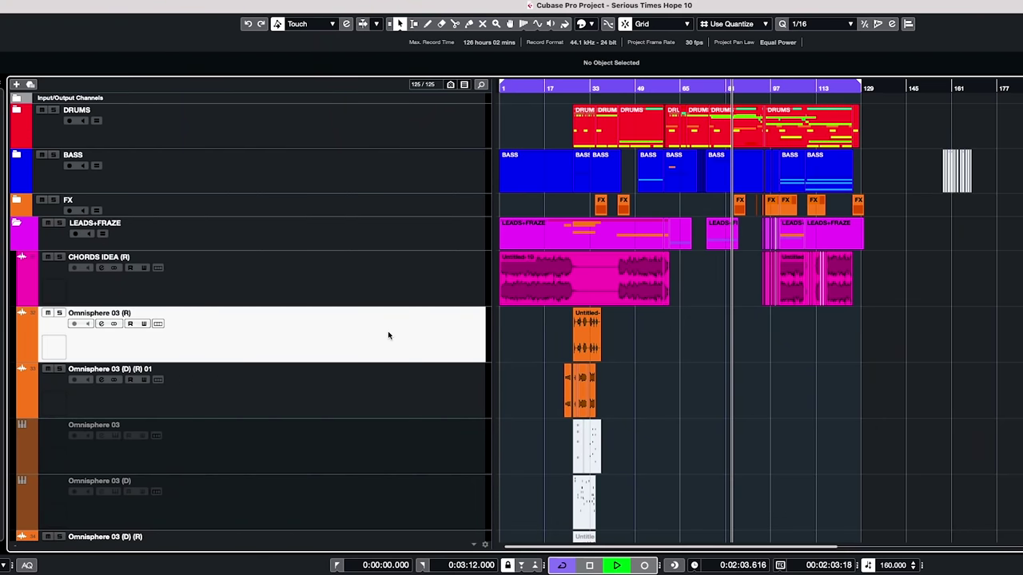
{"action": "key", "text": "h"}
{"action": "key", "text": "h"}
{"action": "key", "text": "h"}
{"action": "key", "text": "h"}
{"action": "key", "text": "h"}
{"action": "key", "text": "h"}
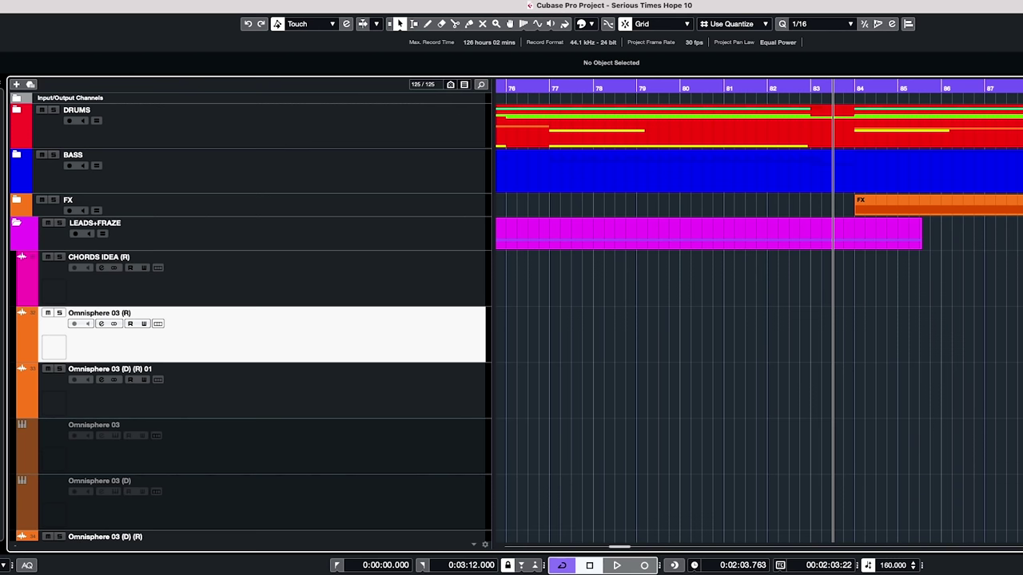
{"action": "key", "text": "n"}
{"action": "scroll", "coordinate": [759, 320], "scroll_direction": "right", "scroll_amount": 5}
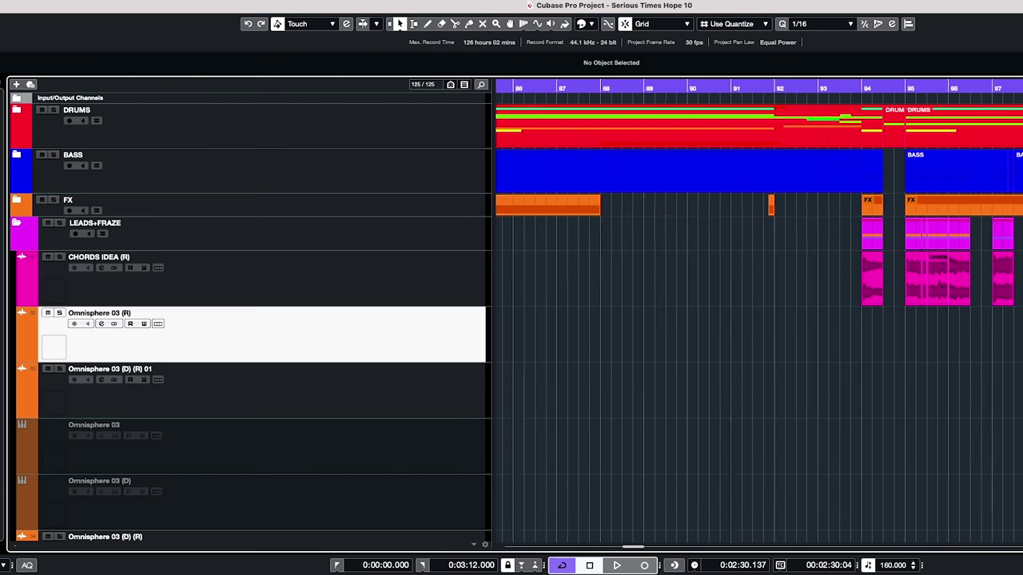
{"action": "mouse_move", "coordinate": [765, 90]}
{"action": "left_mouse_down"}
{"action": "mouse_move", "coordinate": [788, 91]}
{"action": "mouse_move", "coordinate": [779, 90]}
{"action": "left_mouse_up"}
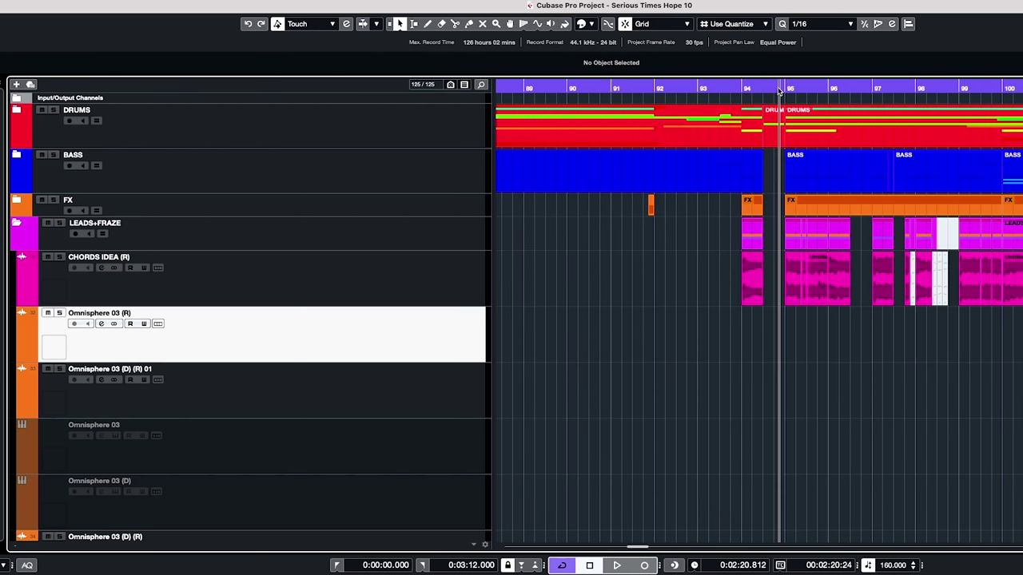
{"action": "key", "text": "ctrl+alt+d"}
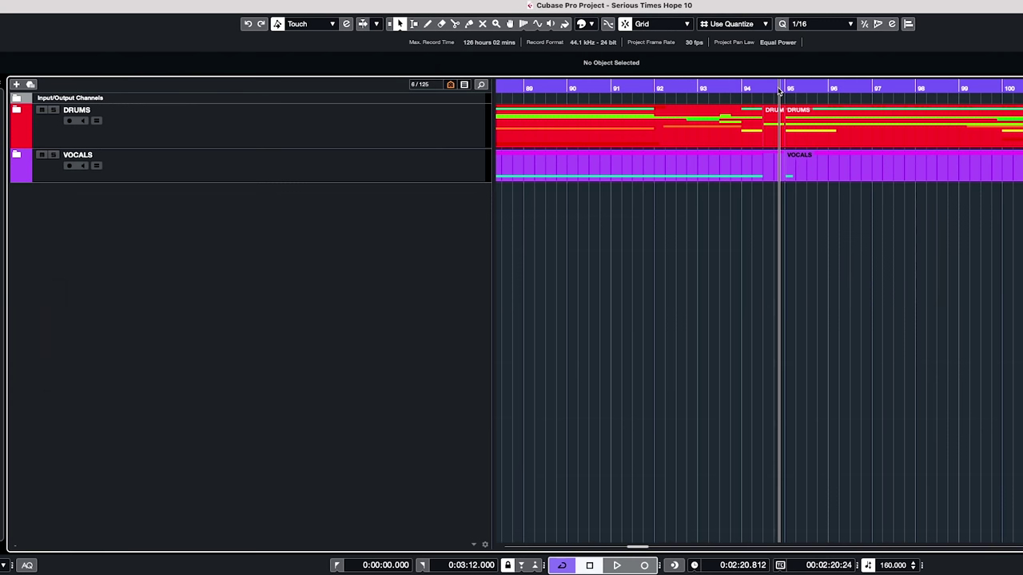
{"action": "key", "text": "space"}
{"action": "key", "text": "space"}
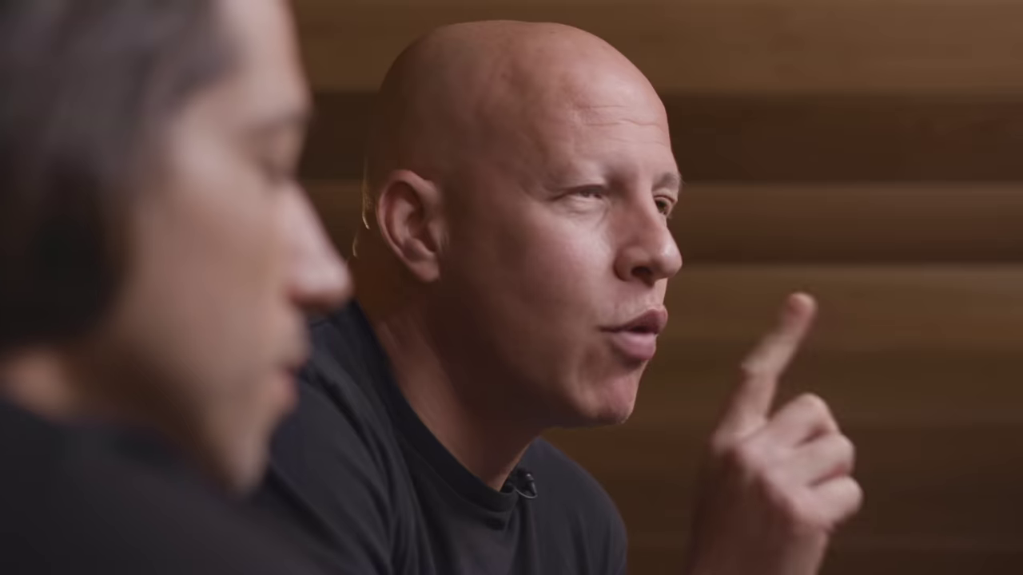